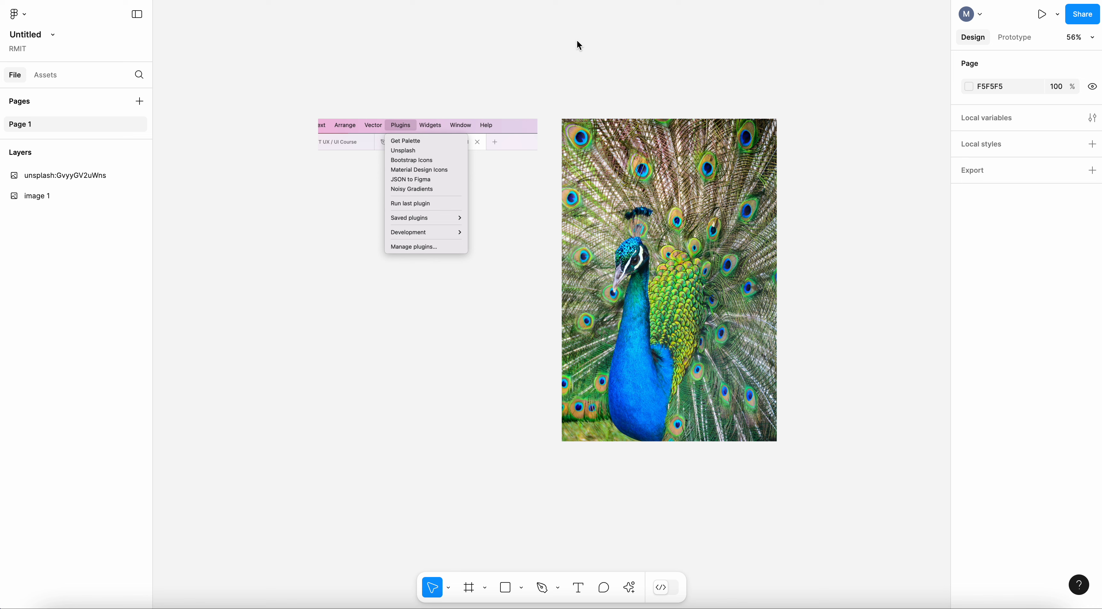
Extract an eight-color palette from the peacock image with the Get Palette plugin.
left_click(610, 165)
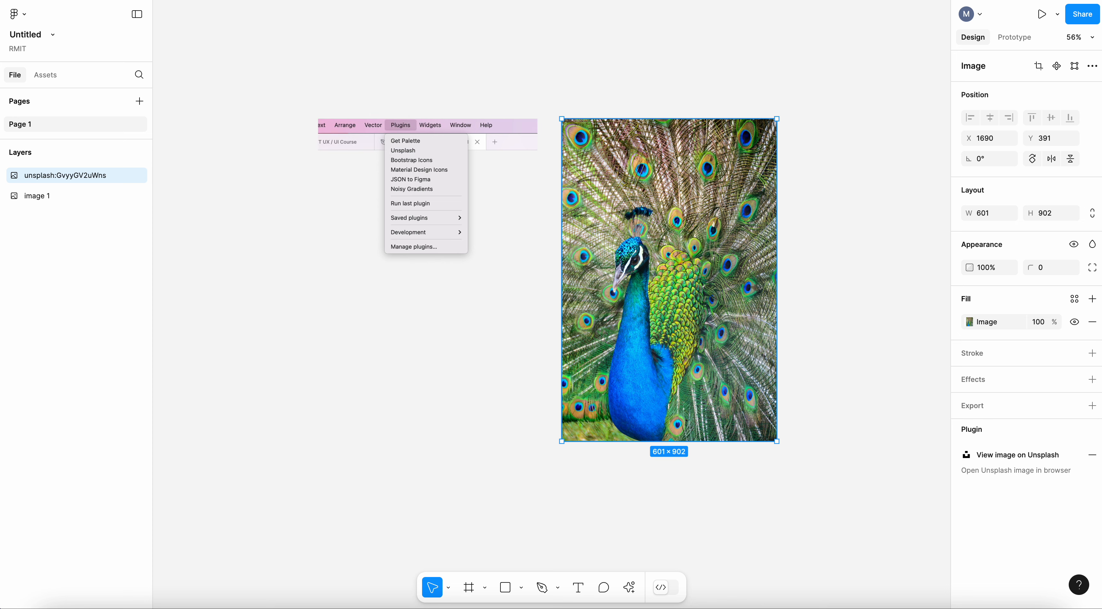
left_click(405, 141)
left_click_drag(546, 338, 567, 339)
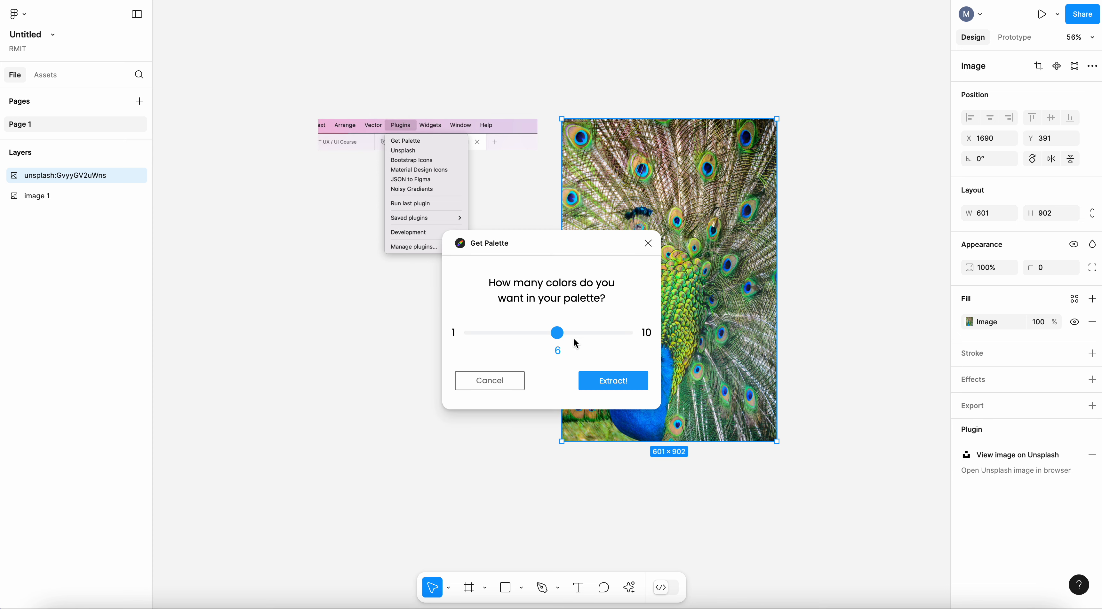
left_click(592, 334)
left_click(607, 383)
left_click(881, 347)
Create a color style named "Blue" from the blue swatch under the peacock image.
scroll(880, 347, "down", 1)
scroll(881, 346, "right", 1)
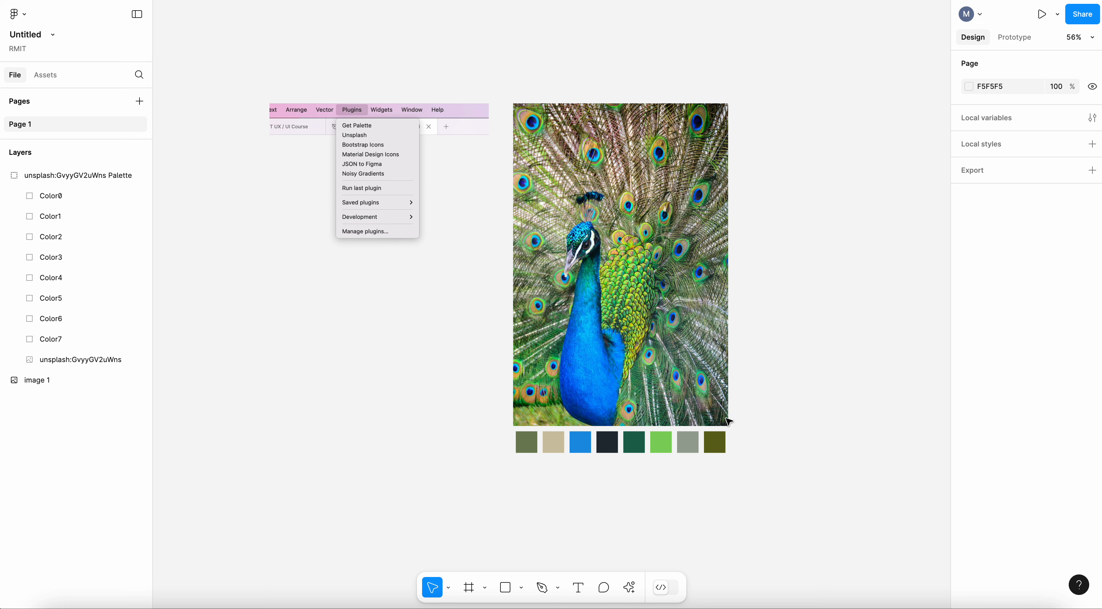
scroll(731, 423, "up", 3)
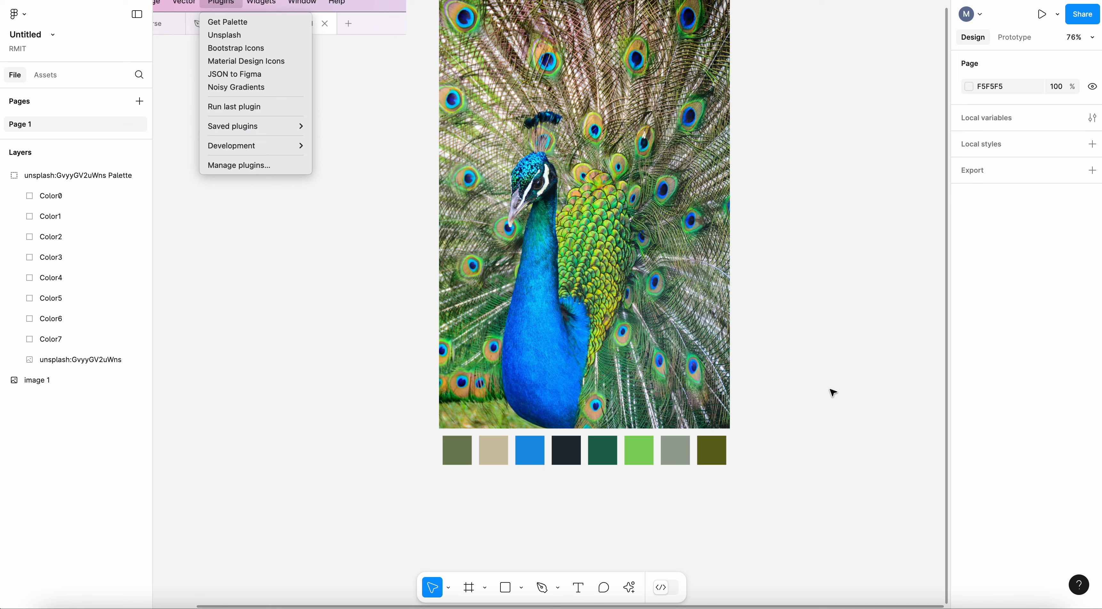
left_click(532, 457)
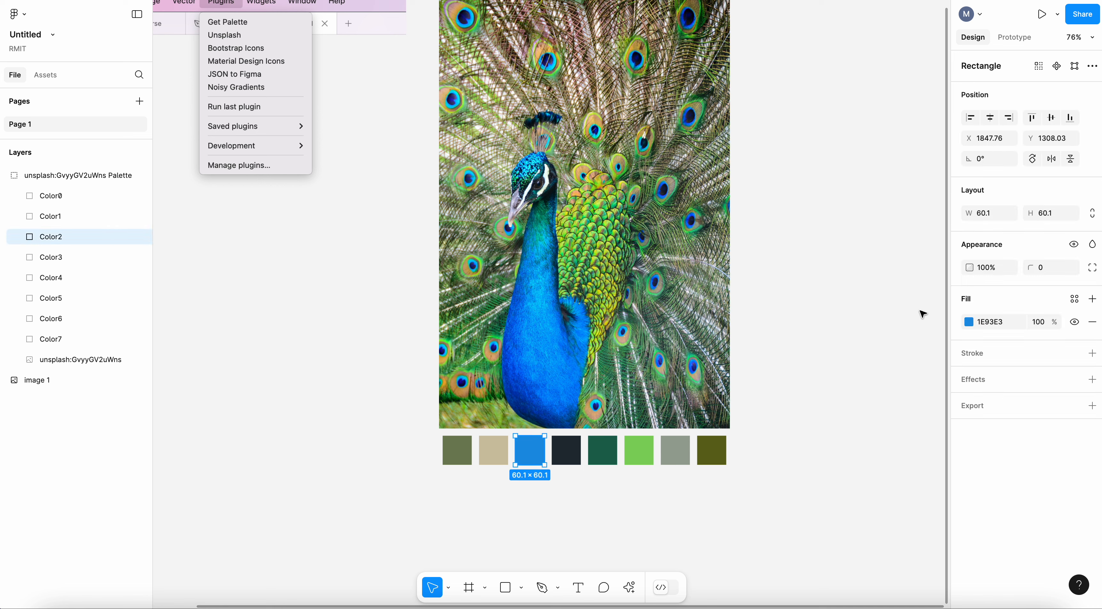
left_click(1077, 302)
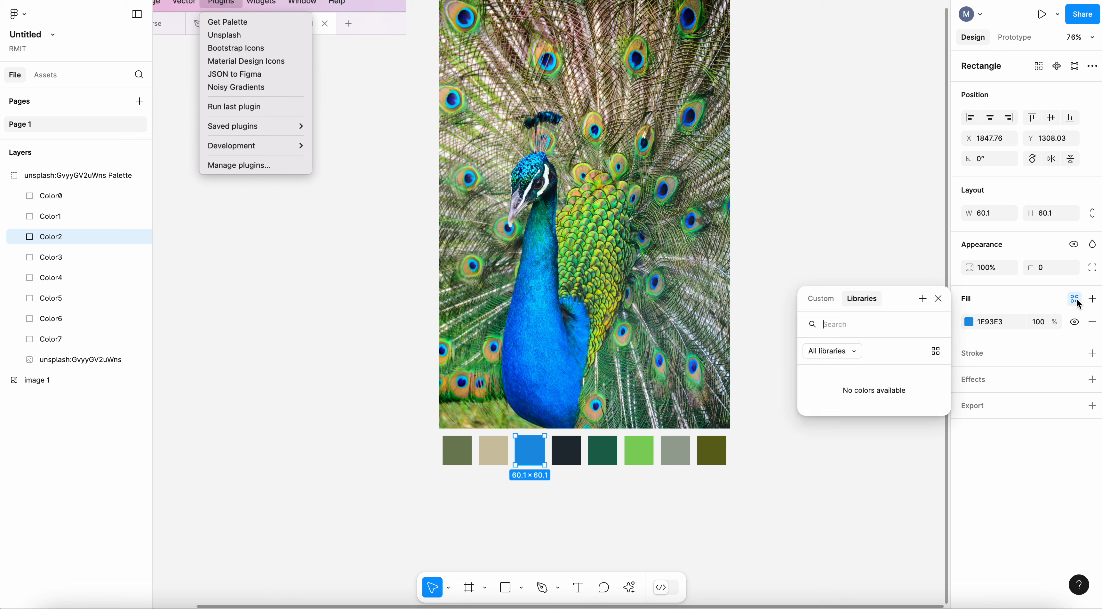
left_click(922, 300)
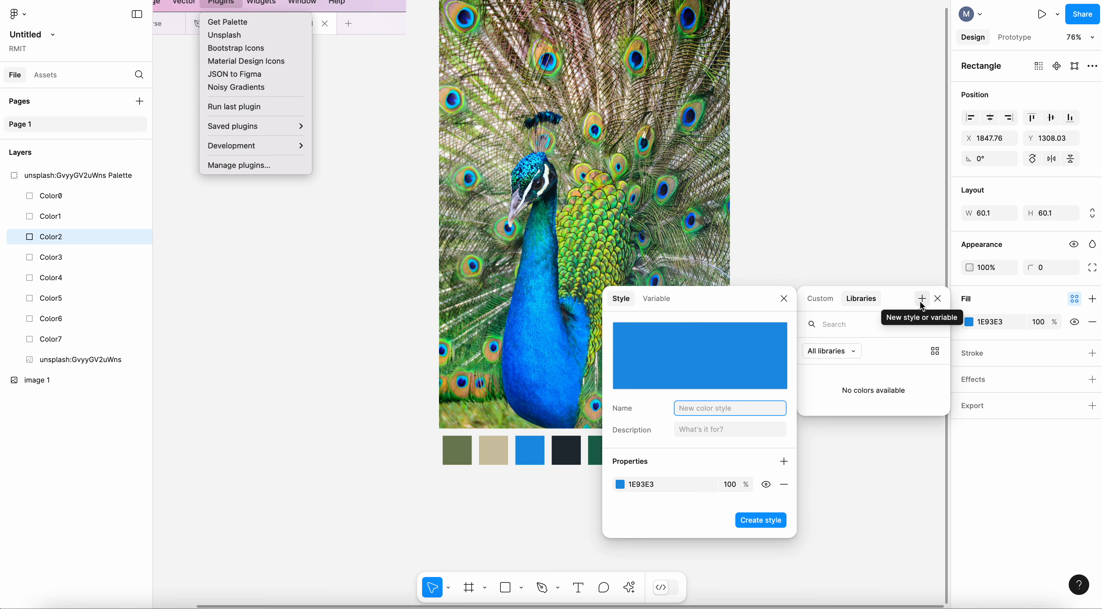
type("Blue")
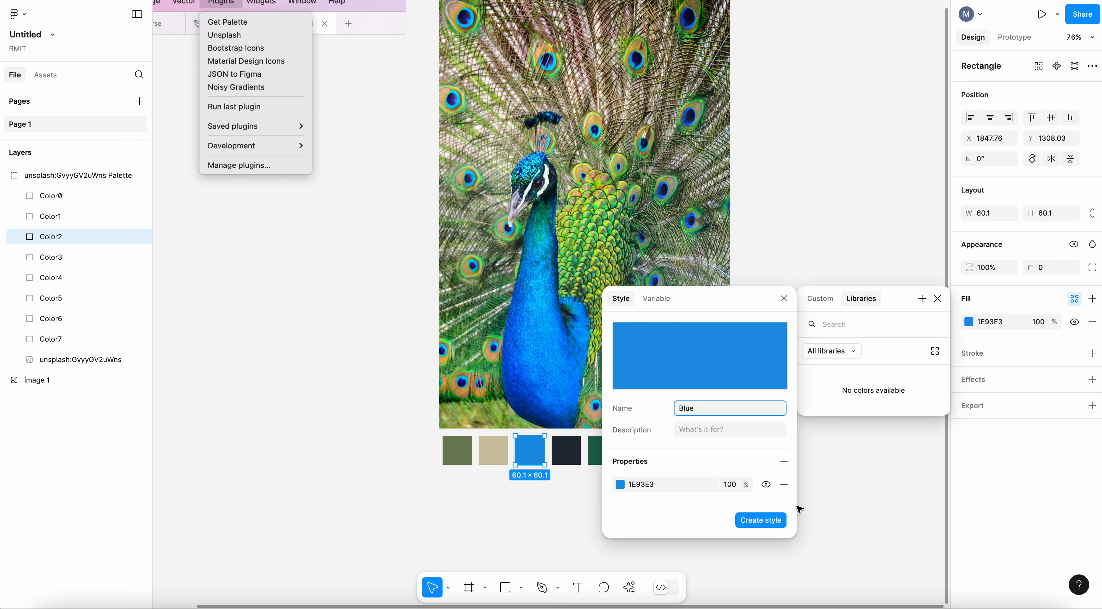
left_click(765, 522)
left_click(813, 500)
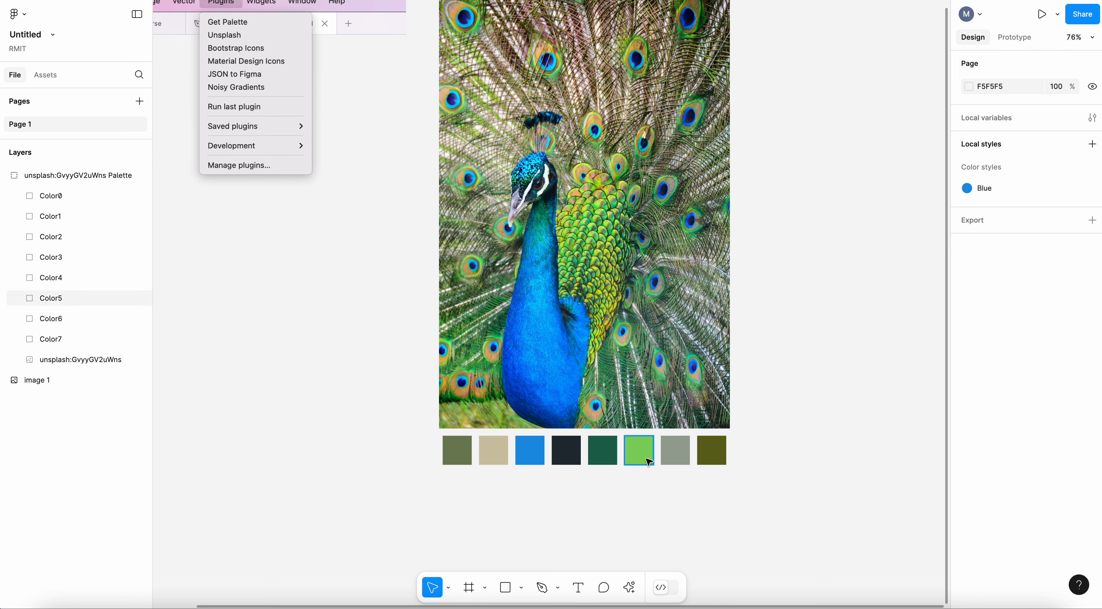
Create a color style named "Forrest" from the dark green palette swatch.
left_click(603, 453)
left_click(1078, 302)
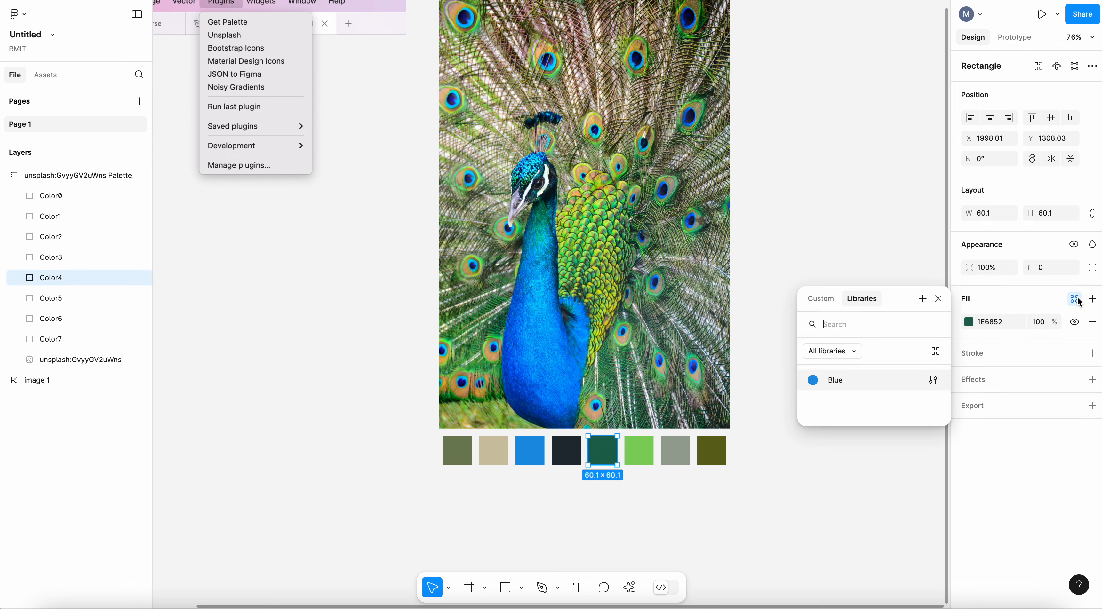
left_click(923, 299)
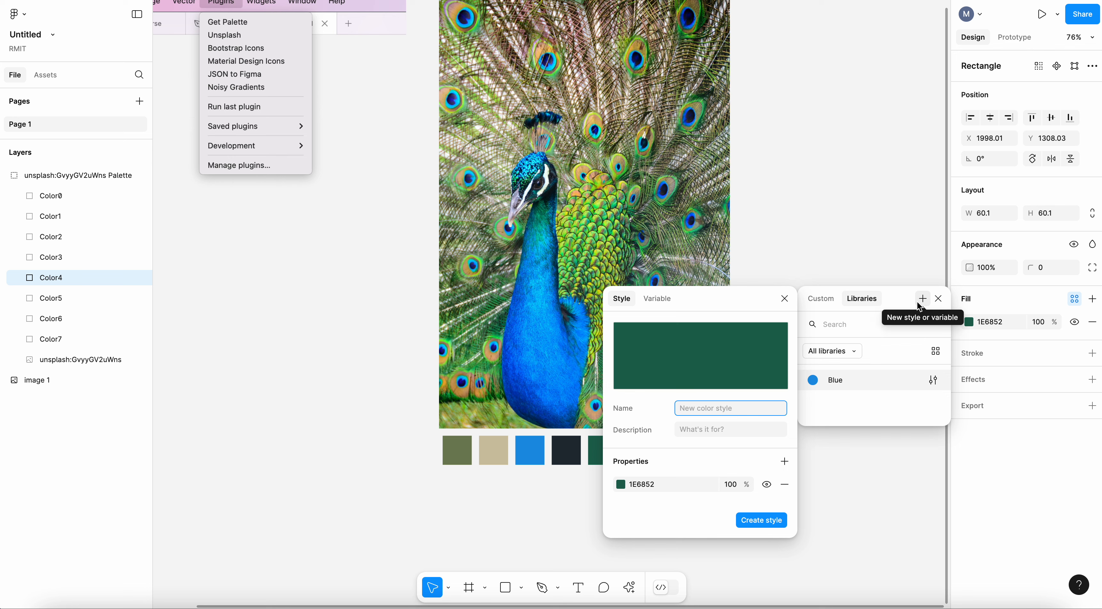
type("Forrest")
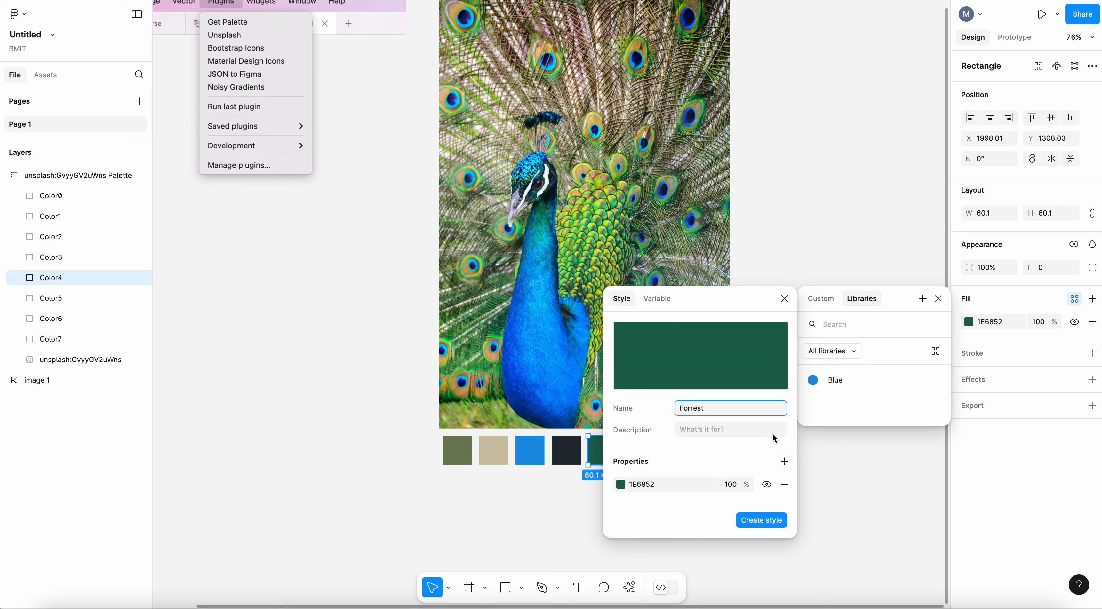
left_click(761, 521)
left_click(796, 273)
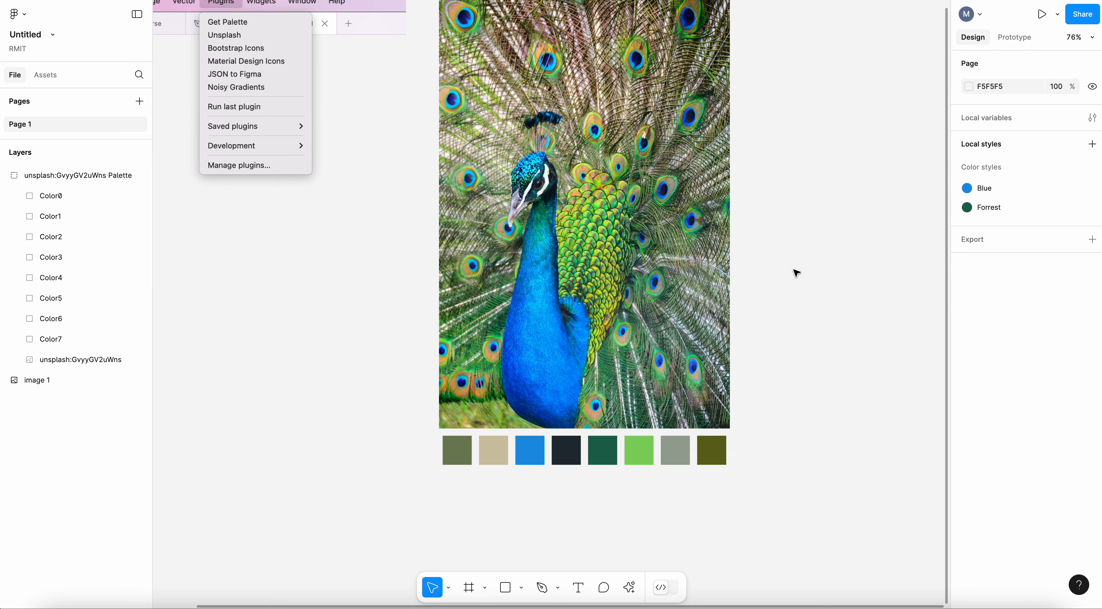
Create a color style named "Light green" from the bright green palette swatch.
left_click(641, 454)
left_click(1075, 304)
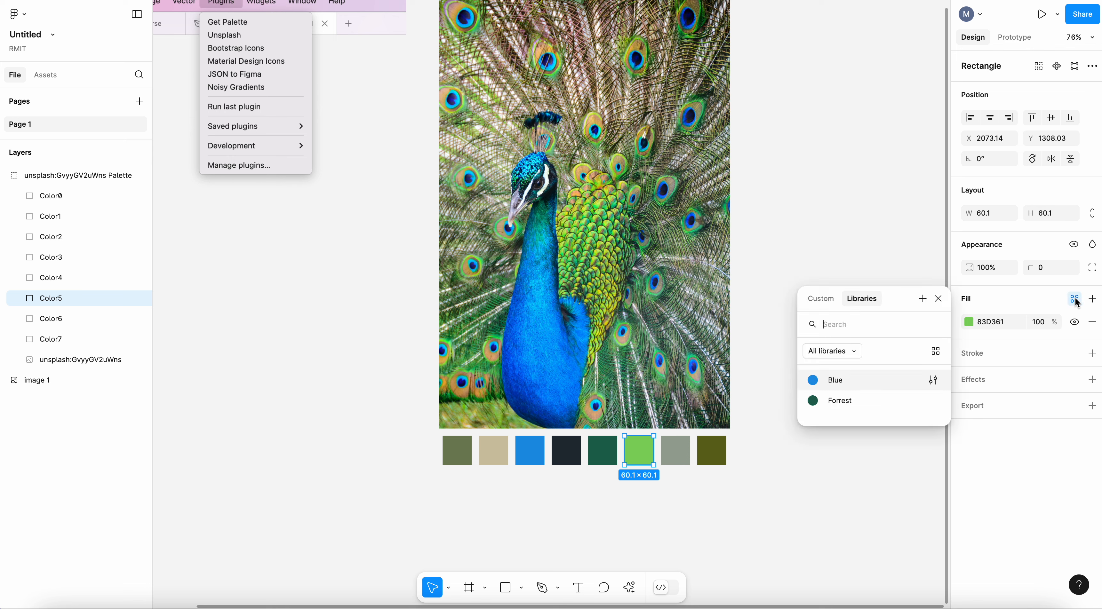
left_click(923, 298)
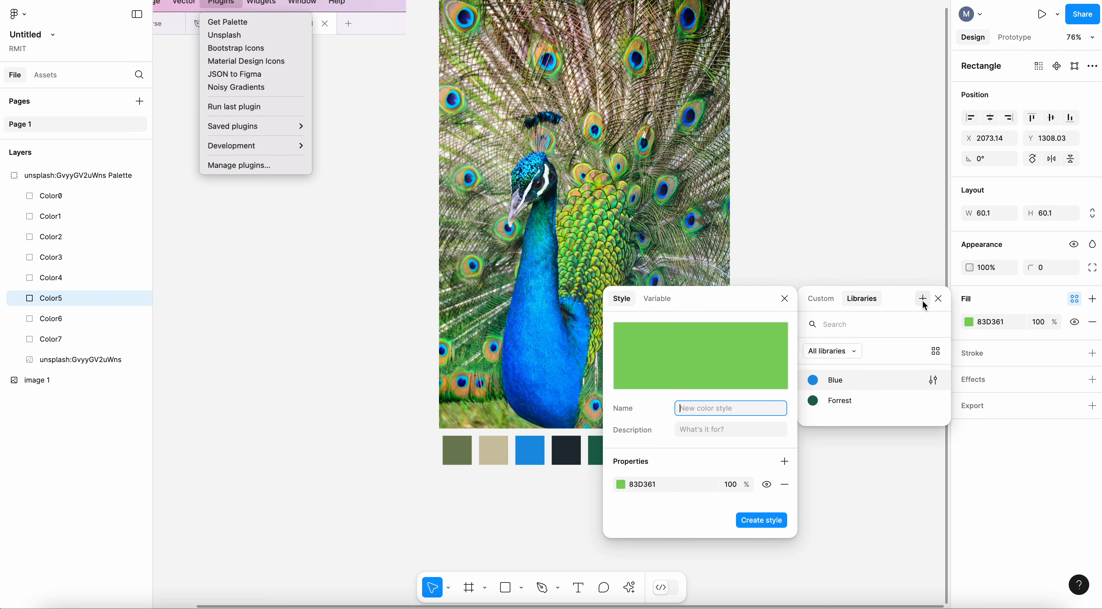
type("Light green")
left_click(761, 520)
left_click(852, 498)
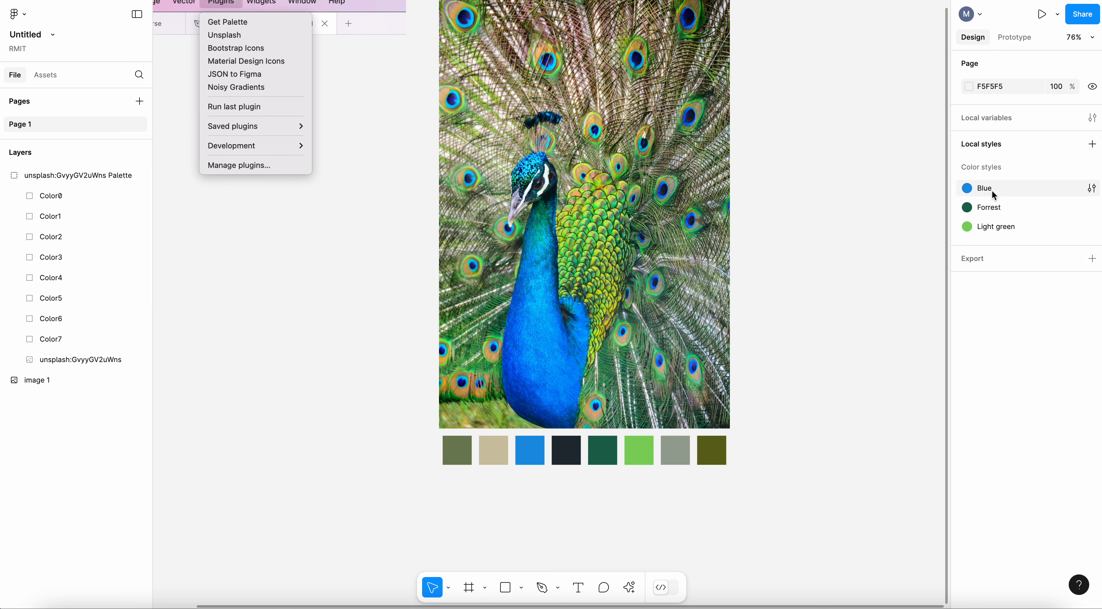
Try deleting the bright green swatch from the palette, check the local color styles, and undo the deletion.
left_click(674, 458)
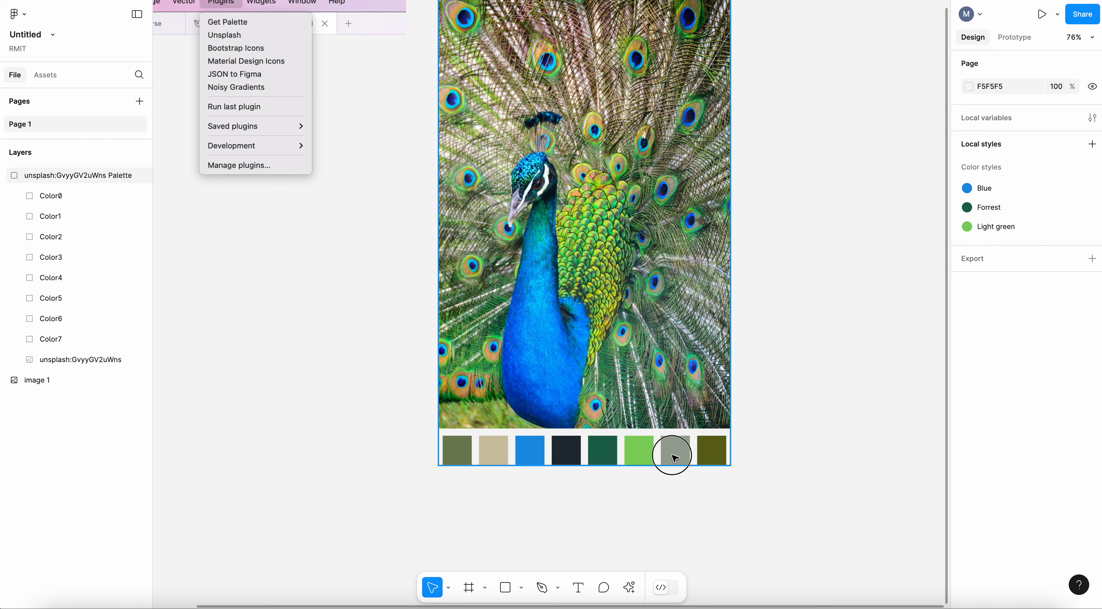
left_click(674, 458)
left_click(640, 451)
key("Delete")
scroll(659, 466, "left", 5)
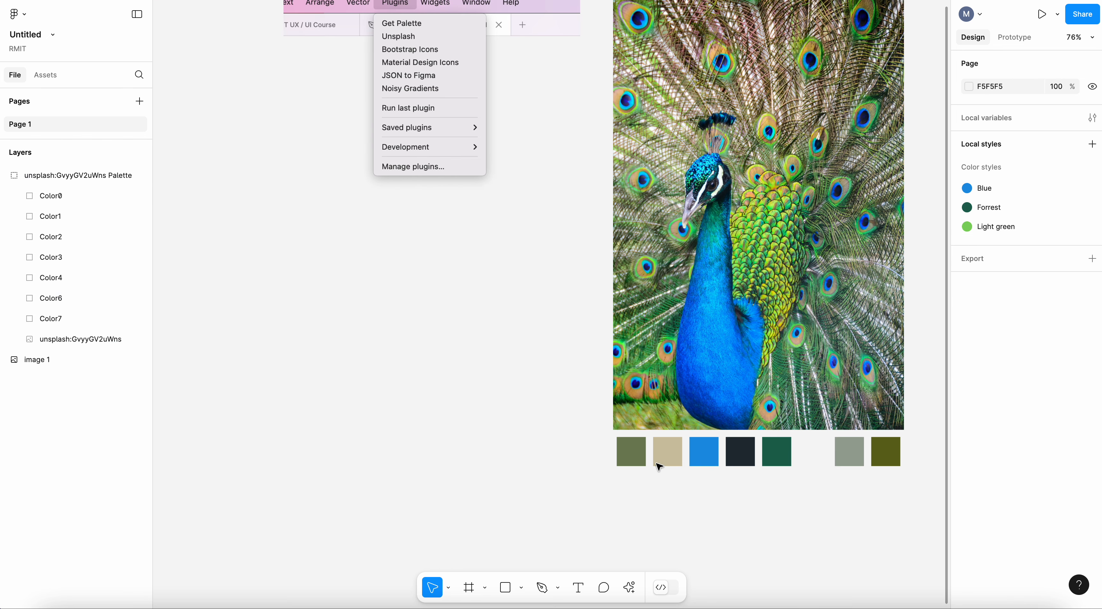
scroll(605, 511, "right", 4)
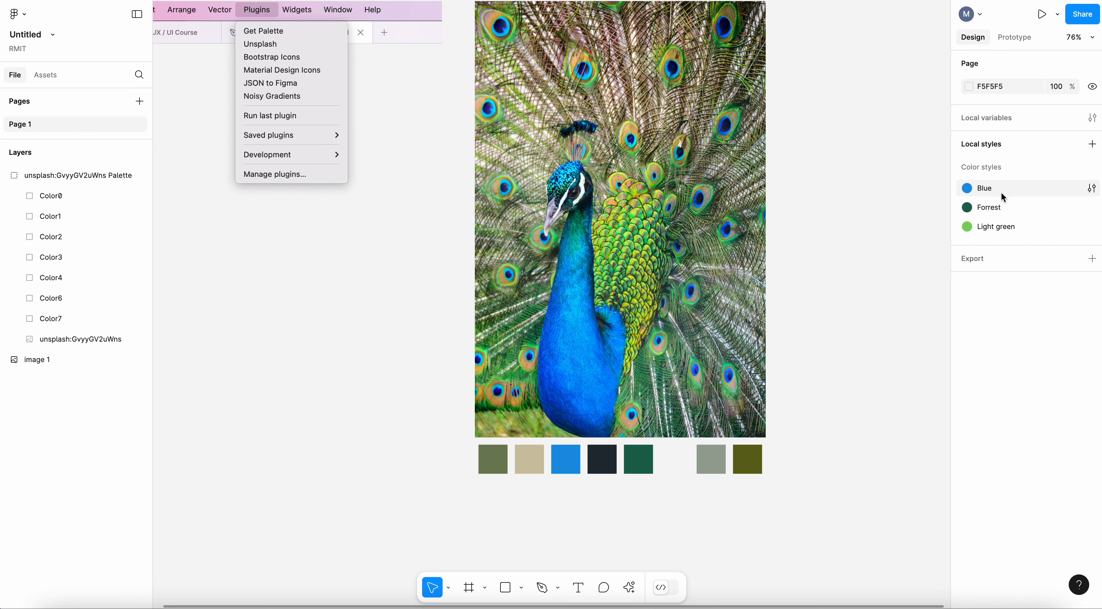
key("ctrl+z")
left_click(843, 288)
Create a color style named "Slate" from the grey palette swatch.
scroll(843, 288, "right", 3)
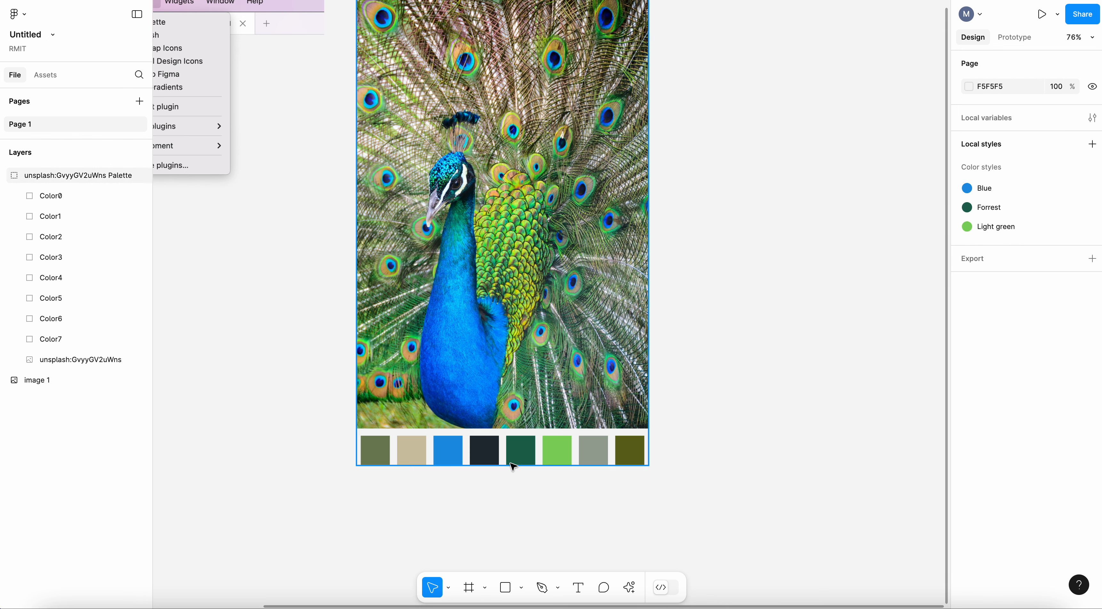
left_click(597, 454)
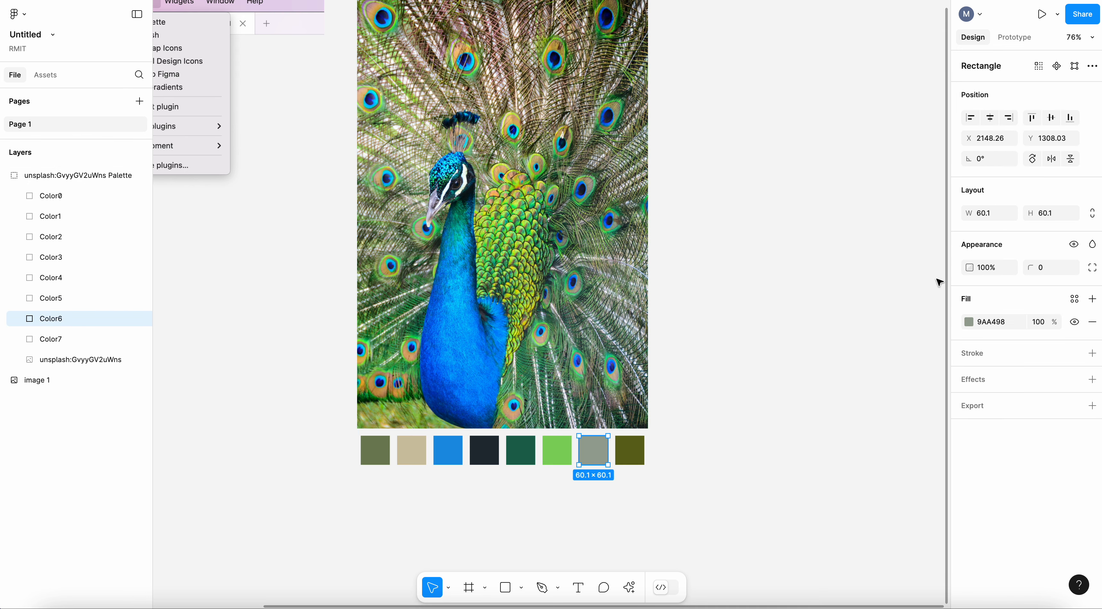
left_click(1075, 299)
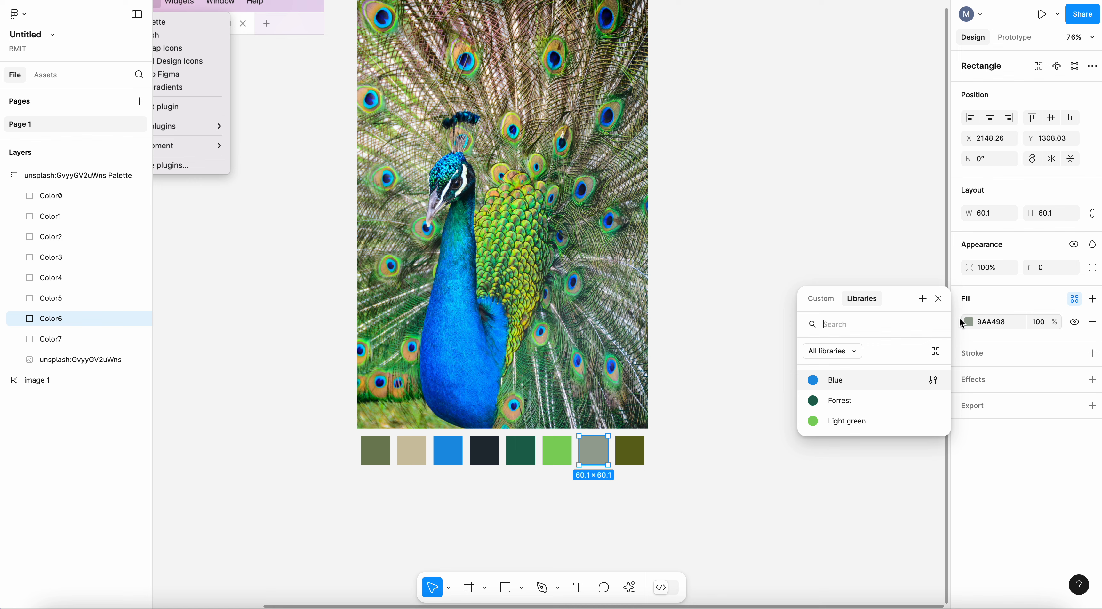
left_click(923, 300)
type("Slate")
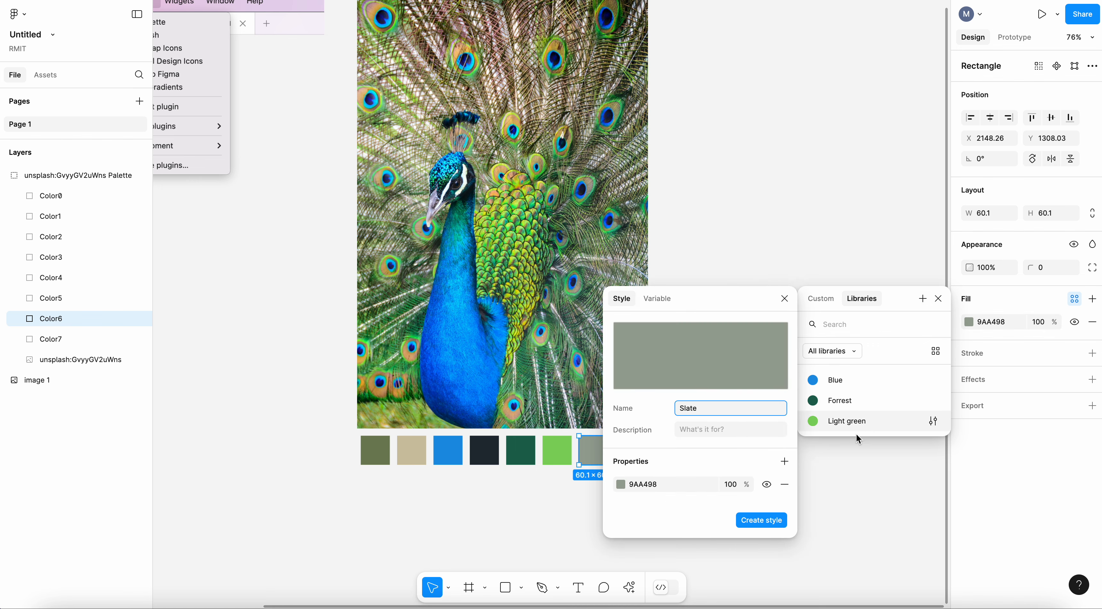
left_click(772, 519)
left_click(737, 380)
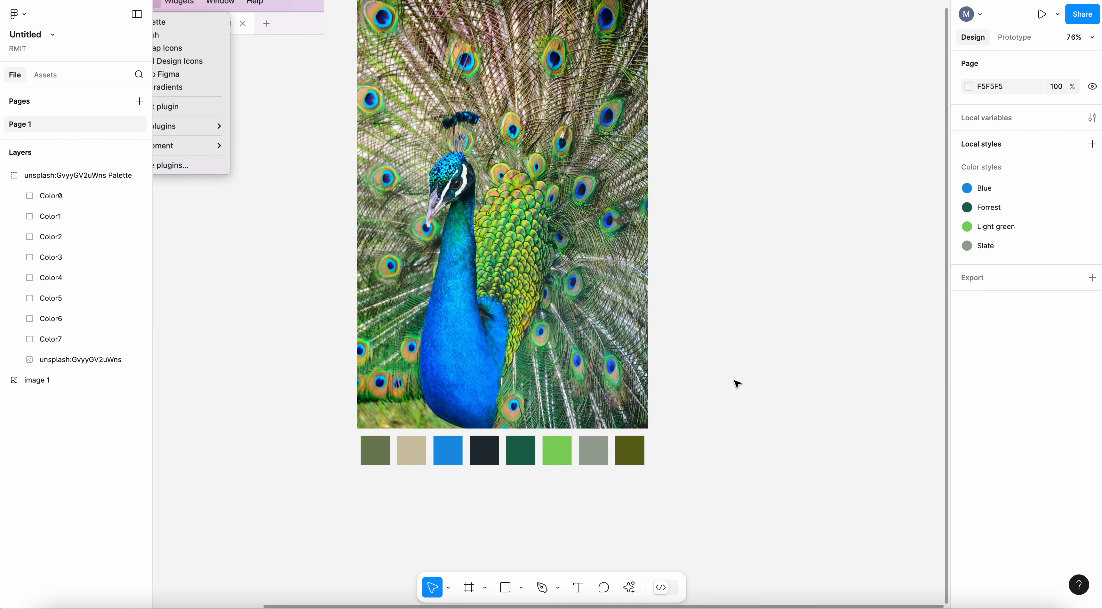
Draw four 152 × 135 rectangles in a spaced row below the palette, spanning about 1282 in total width.
scroll(734, 383, "down", 5)
scroll(737, 385, "down", 2)
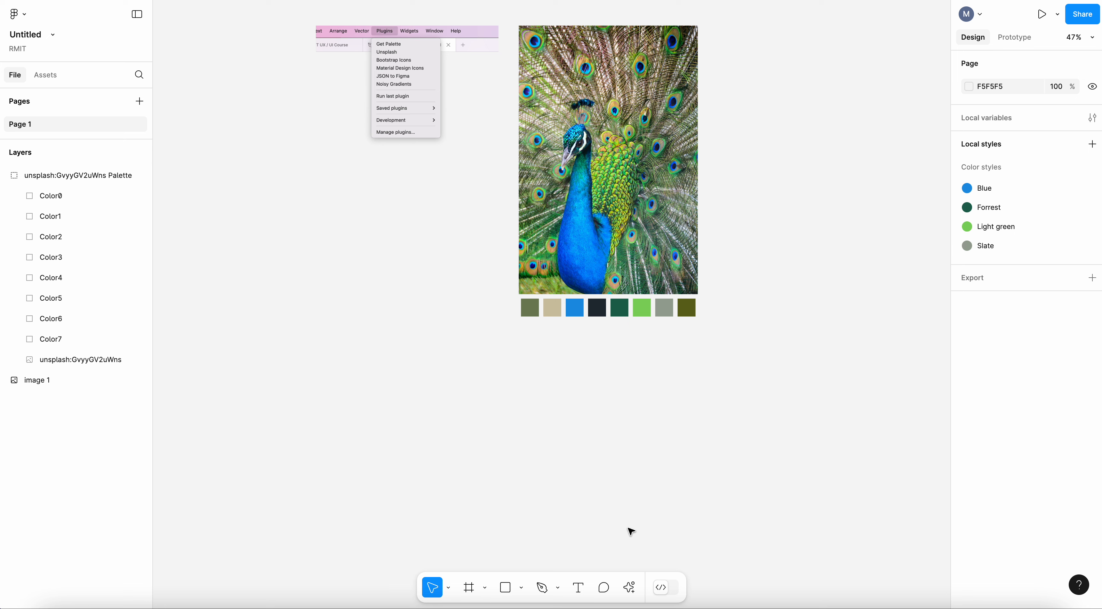
left_click(505, 589)
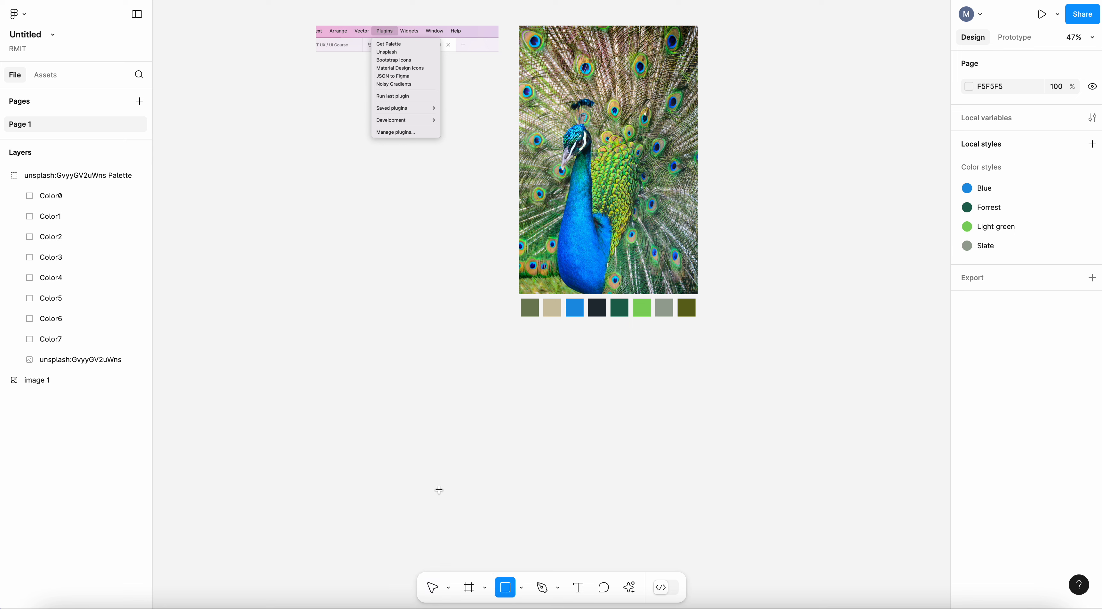
mouse_move(394, 438)
left_mouse_down()
mouse_move(438, 477)
mouse_move(520, 464)
mouse_move(749, 474)
left_mouse_up()
Apply the Blue color style to the fill of all four rectangles at once.
left_click_drag(389, 413, 830, 505)
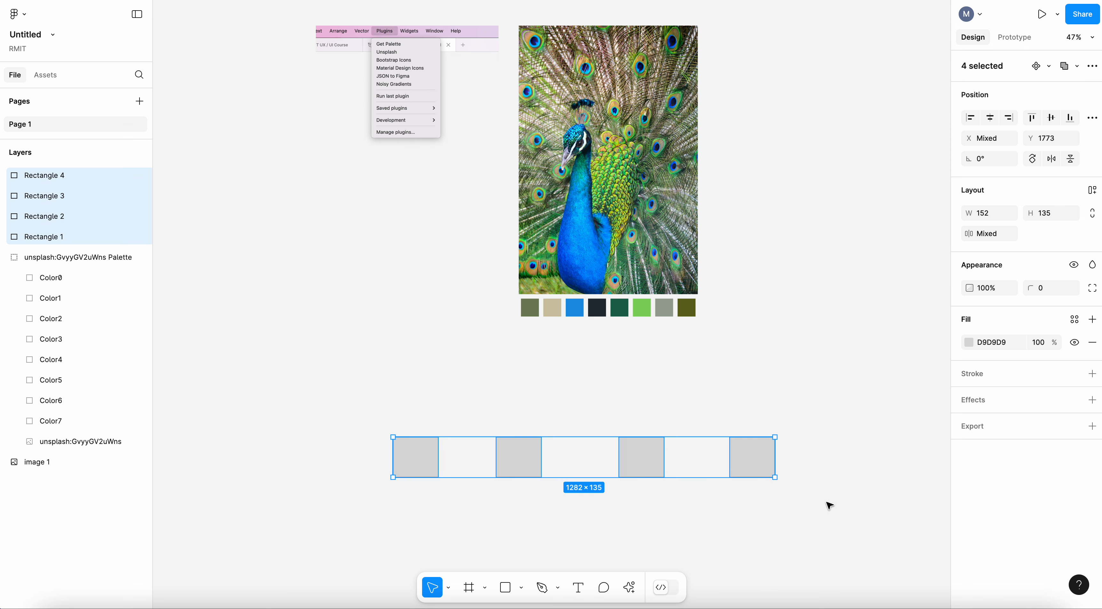
left_click(1075, 321)
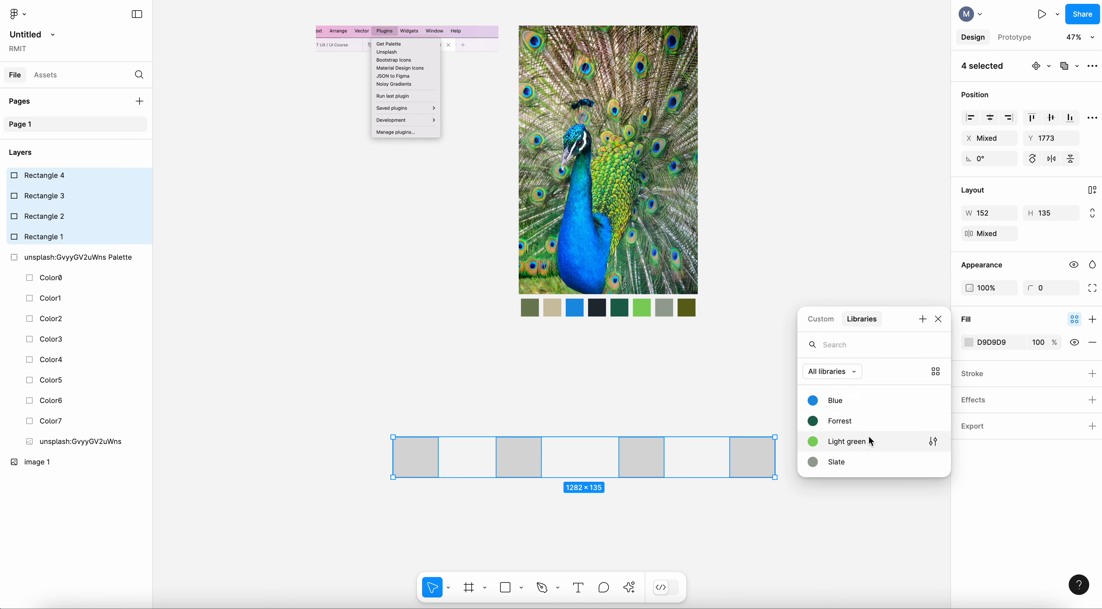
left_click(840, 403)
left_click(777, 367)
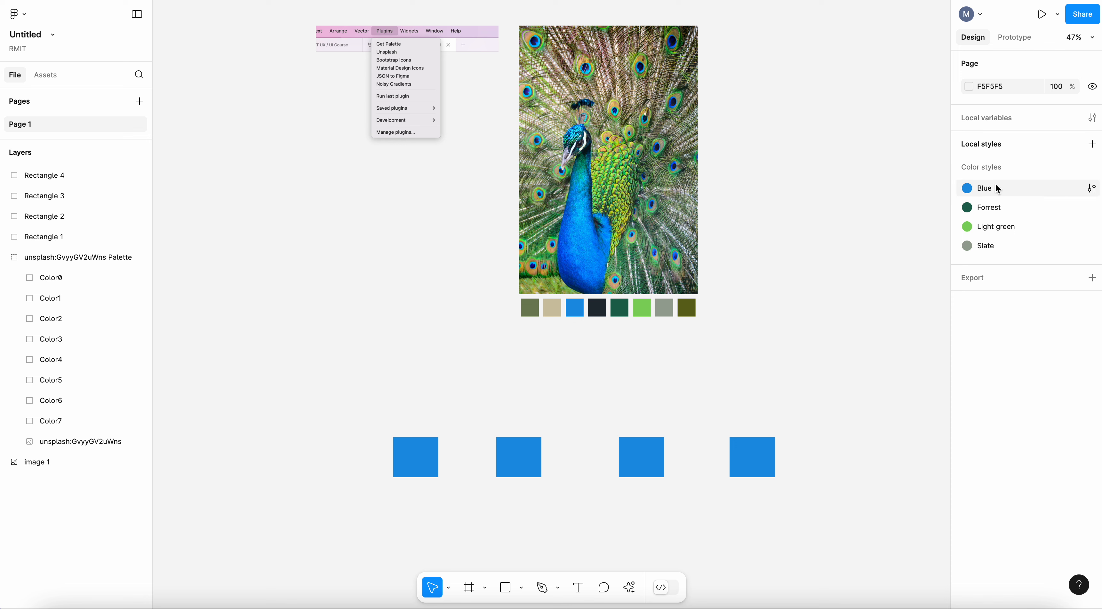
Edit the Blue color style and change its color to the orange F3AF32.
left_click(1094, 191)
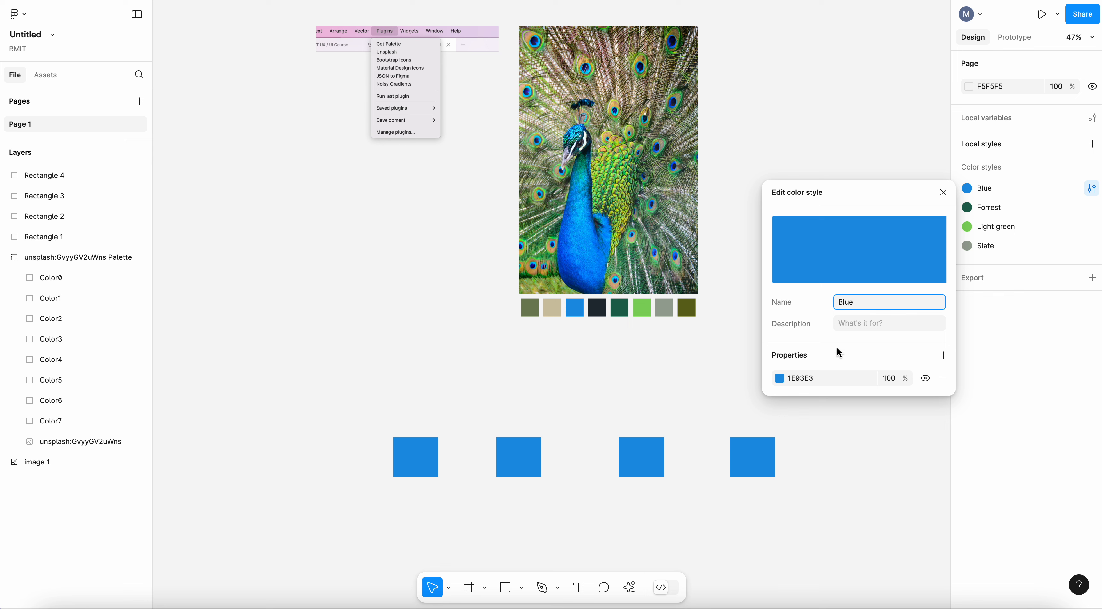
left_click(780, 380)
left_click_drag(662, 466, 661, 464)
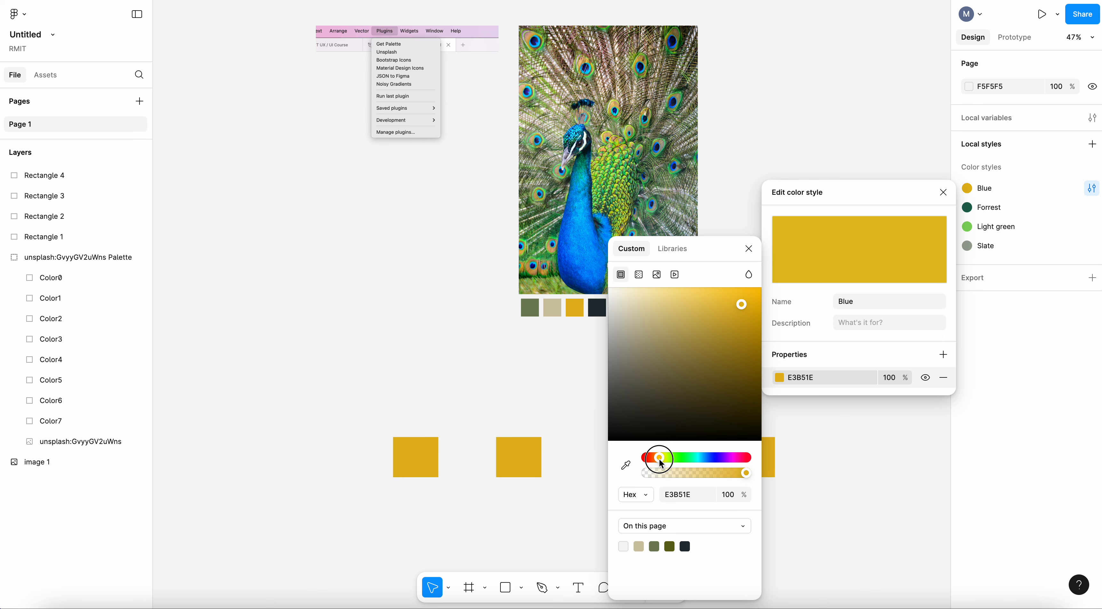
scroll(578, 428, "right", 5)
scroll(578, 428, "down", 2)
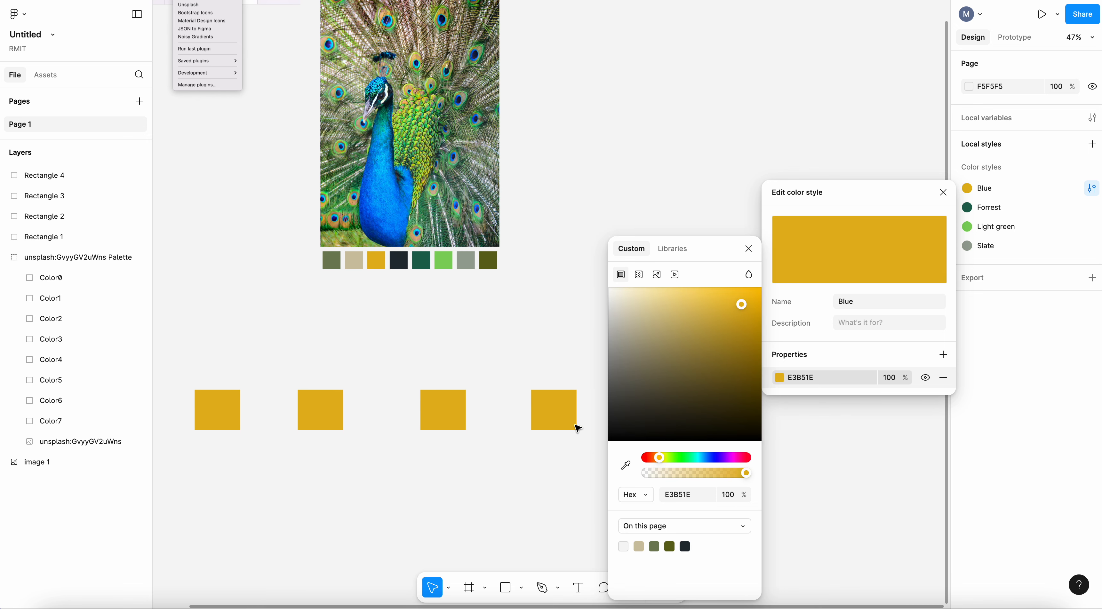
left_click_drag(686, 327, 729, 302)
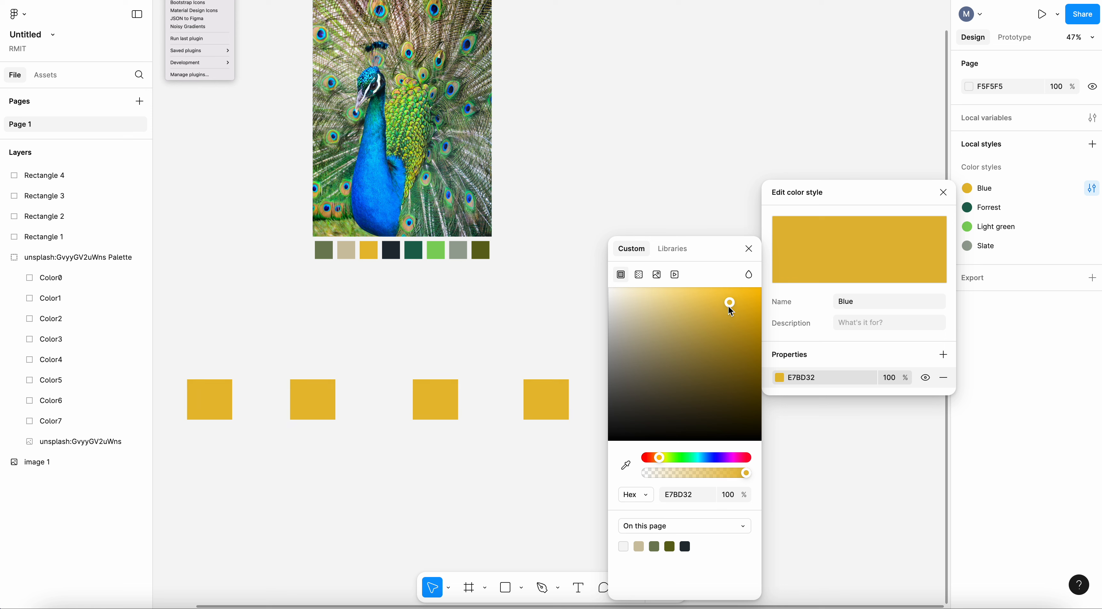
left_click(660, 460)
left_click_drag(661, 464, 657, 459)
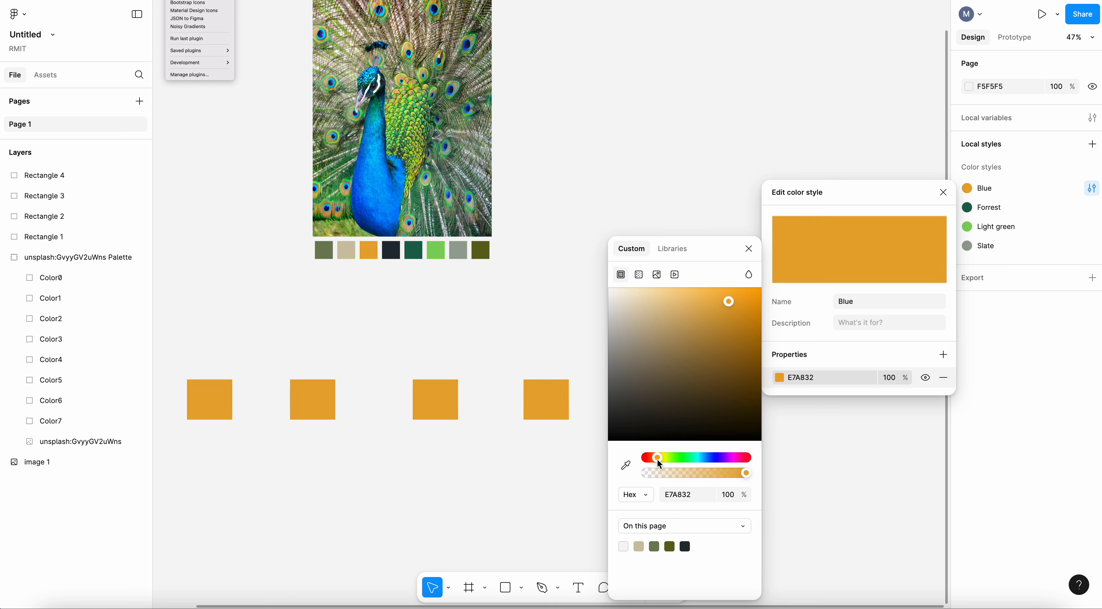
left_click_drag(723, 328, 732, 305)
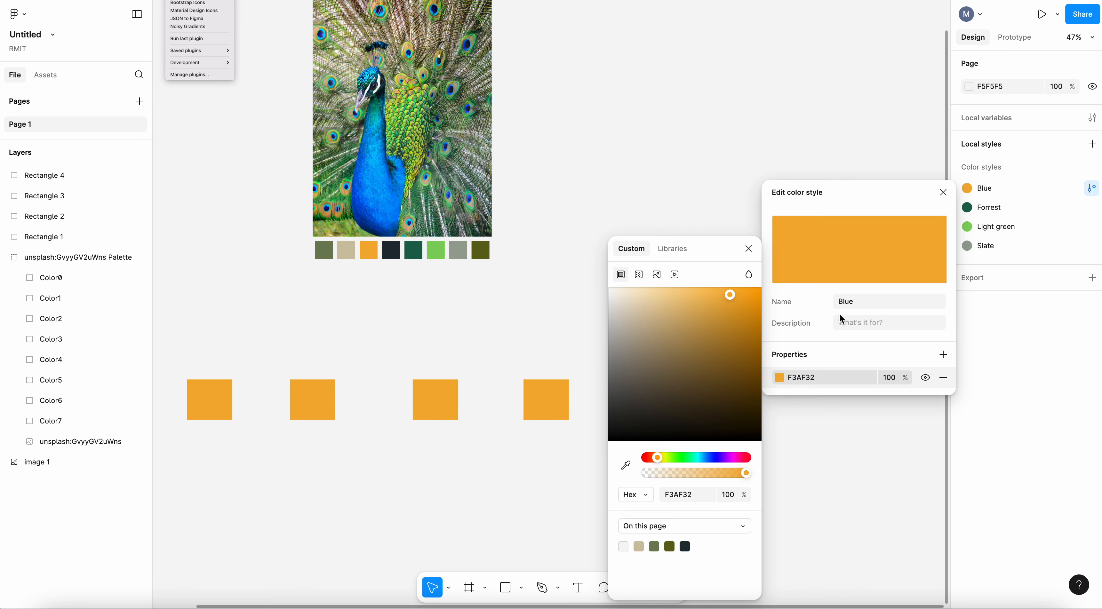
Rename the edited color style to "Orange" and close the style editor.
left_click(869, 302)
type("Orange")
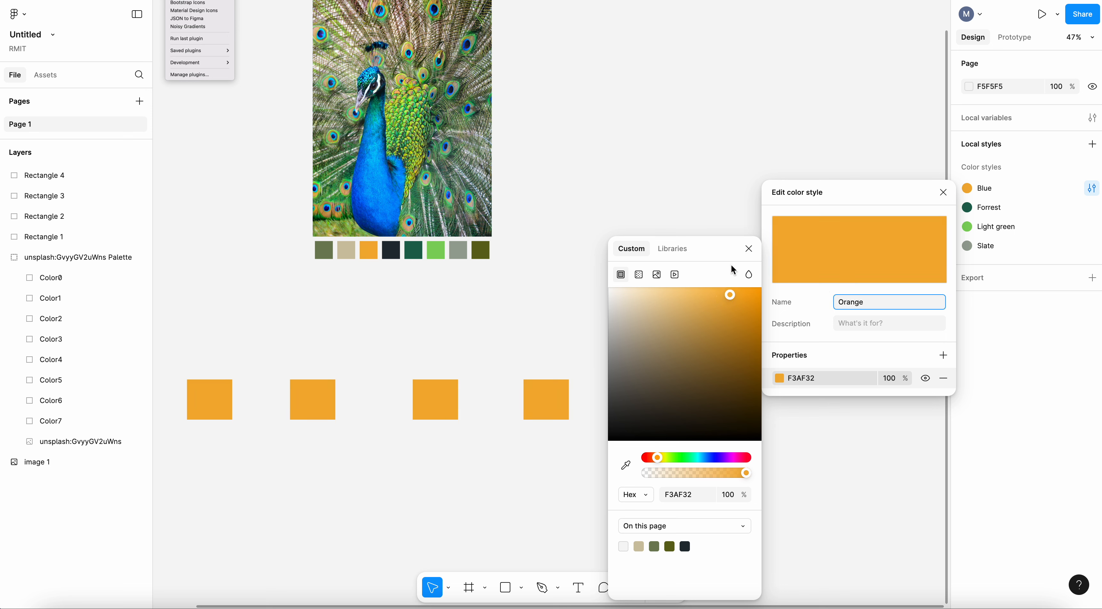
left_click(749, 249)
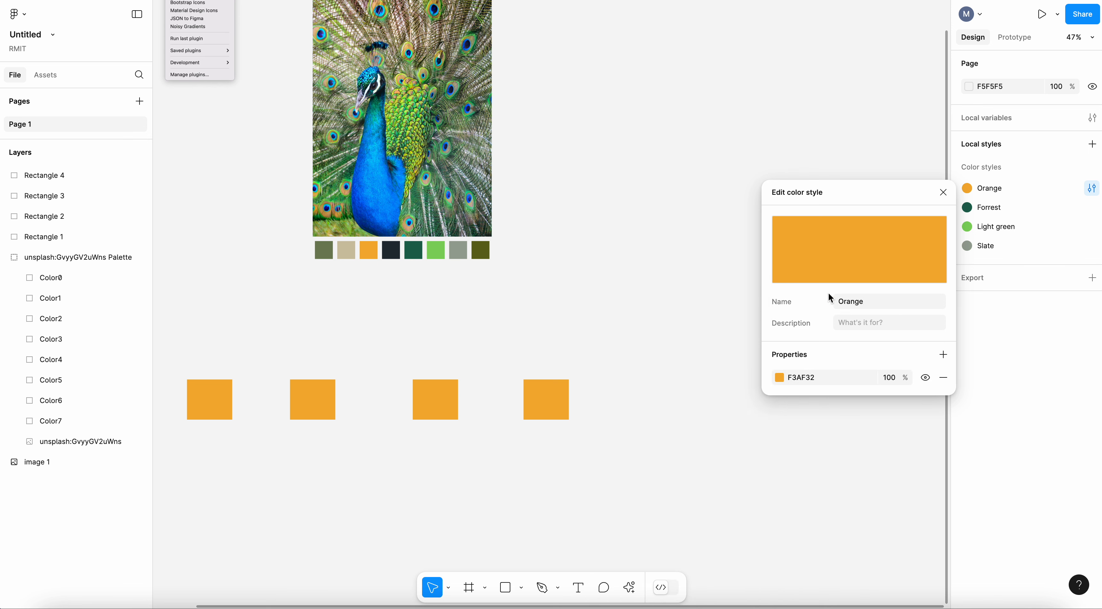
left_click(875, 508)
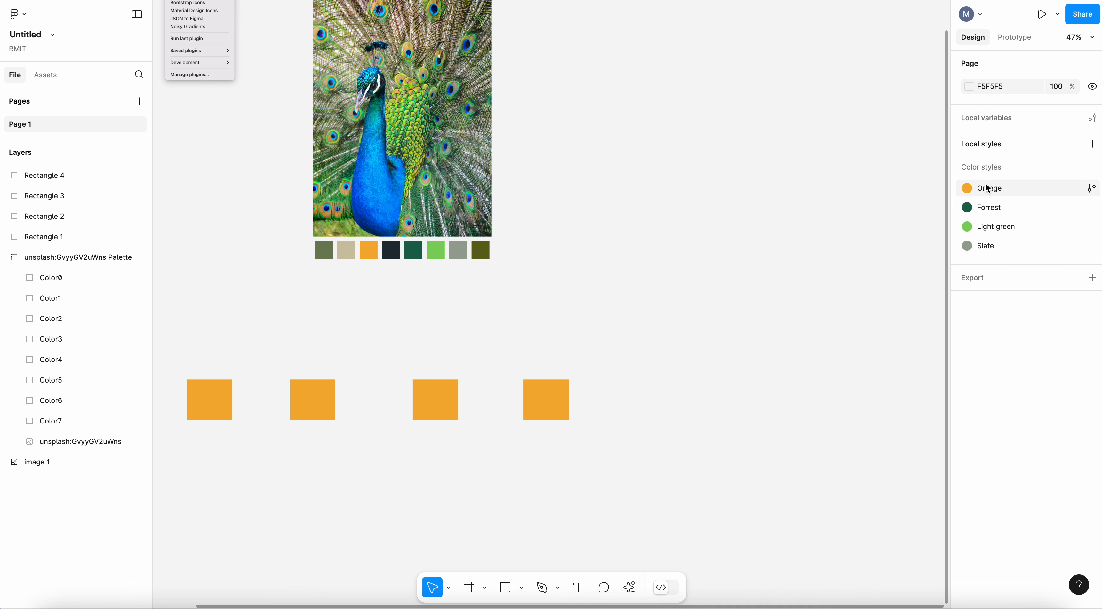
scroll(731, 317, "down", 3)
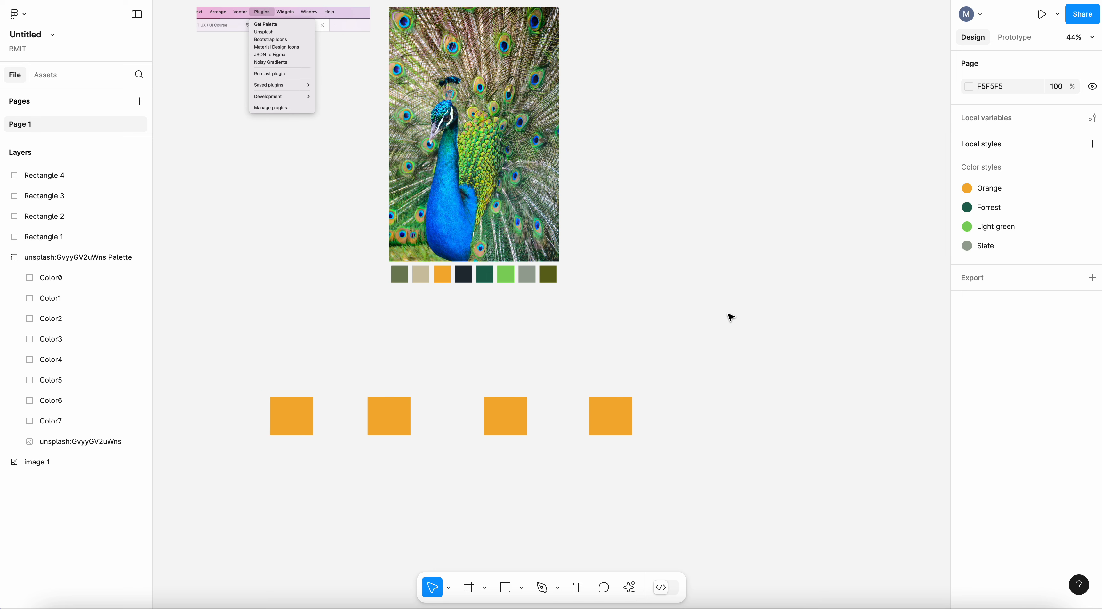